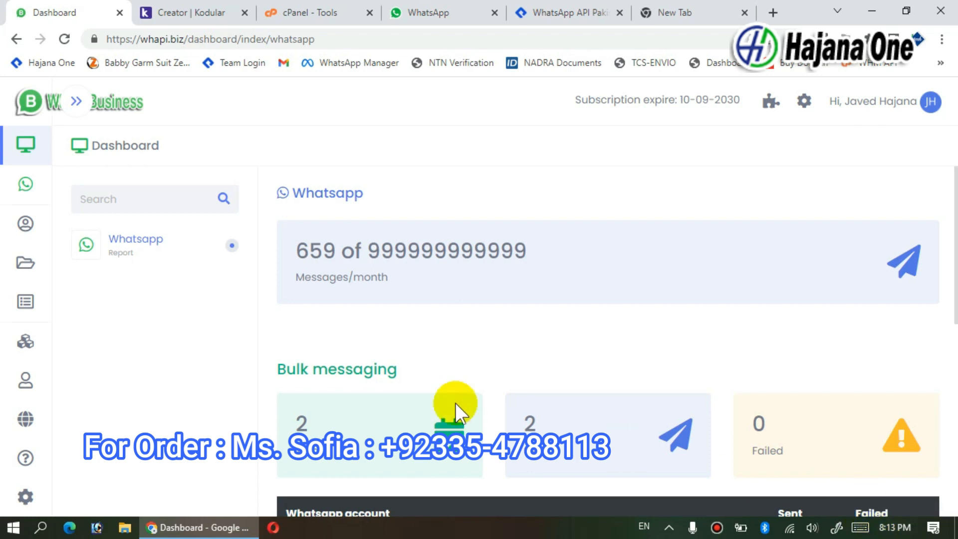
Step: Open the API documentation of the connected WhatsApp account labelled 17 and go to its Set Receving Webhook entry
mouse_move(64, 226)
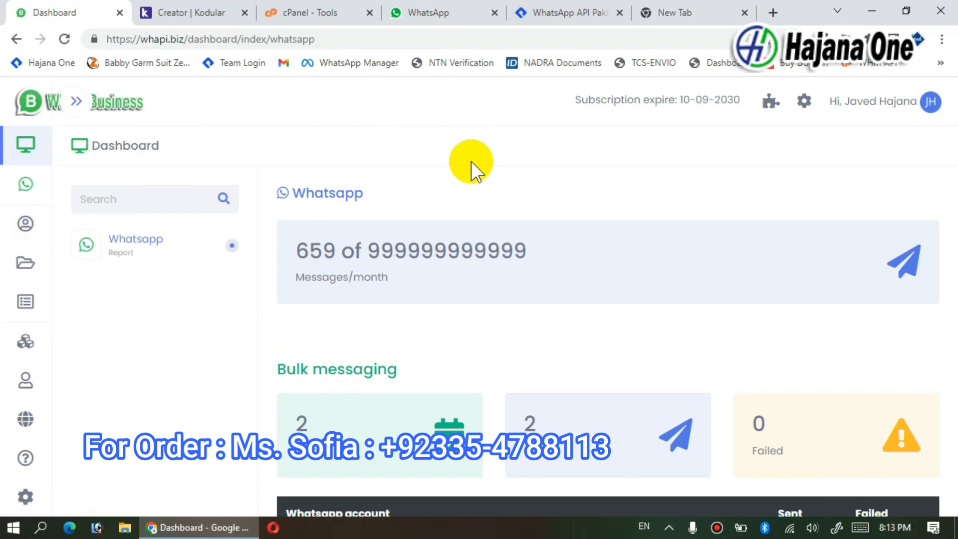
mouse_move(22, 147)
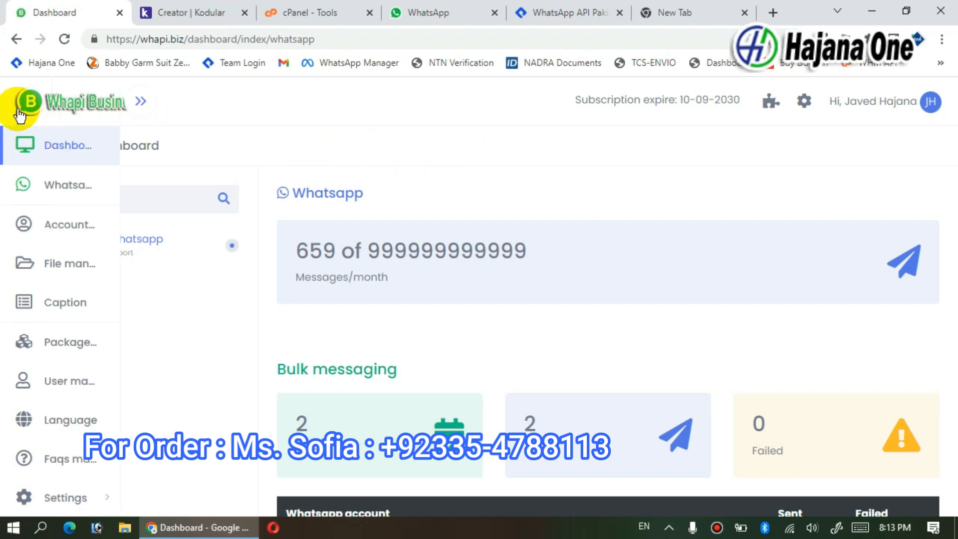
left_click(68, 187)
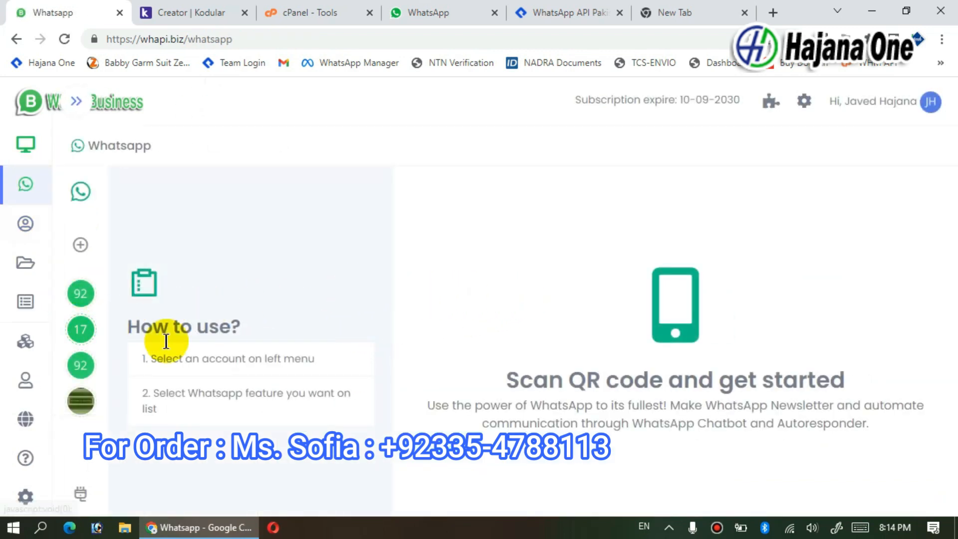
left_click(80, 333)
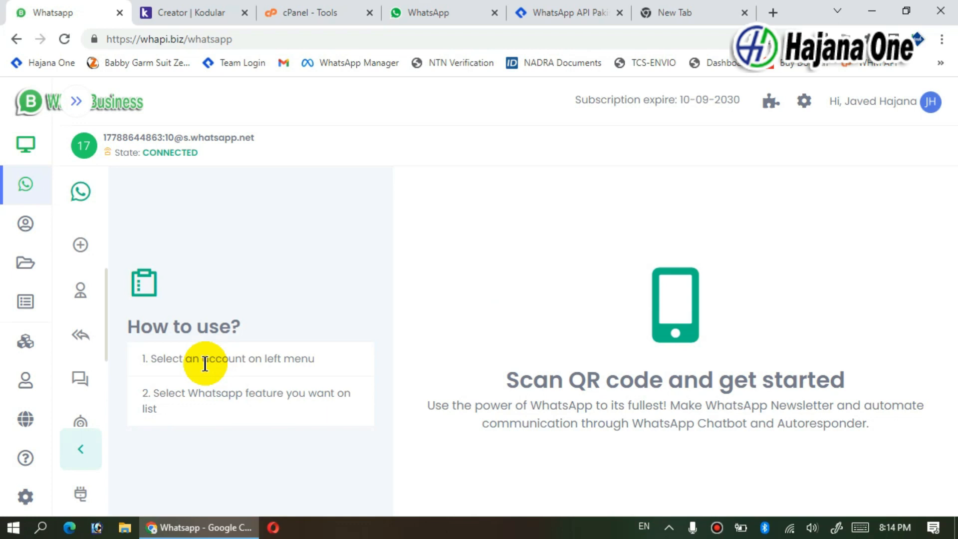
left_click(82, 496)
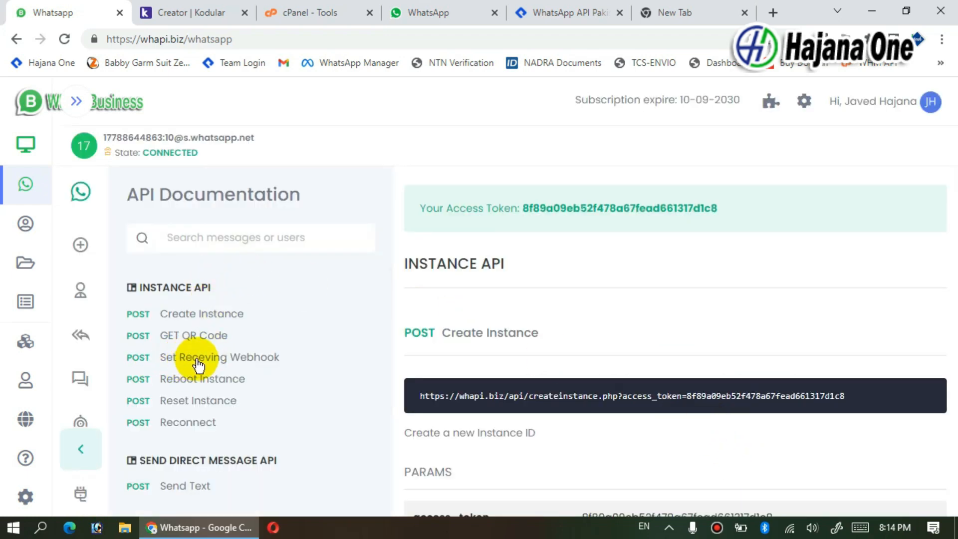
left_click(241, 364)
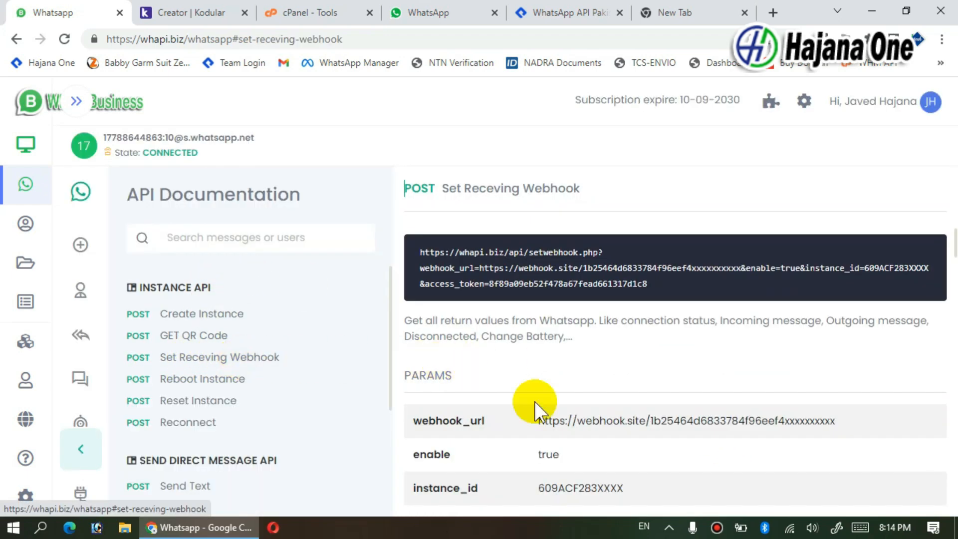
left_click_drag(420, 253, 648, 289)
right_click(562, 264)
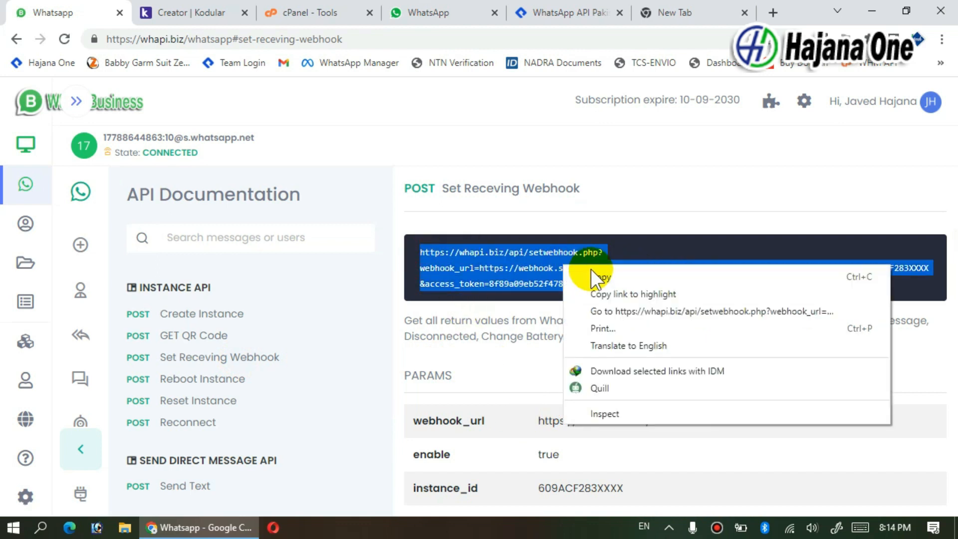
left_click(593, 271)
left_click(708, 12)
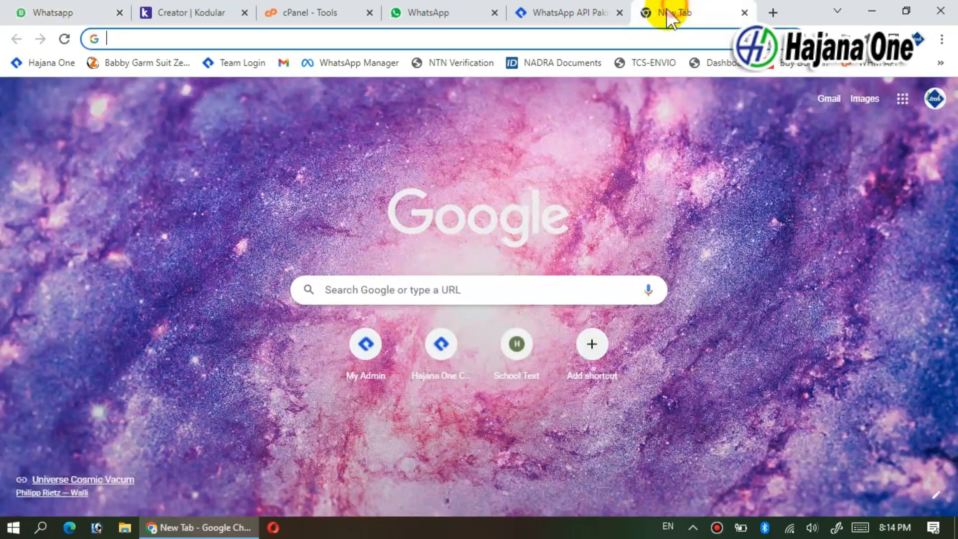
right_click(472, 38)
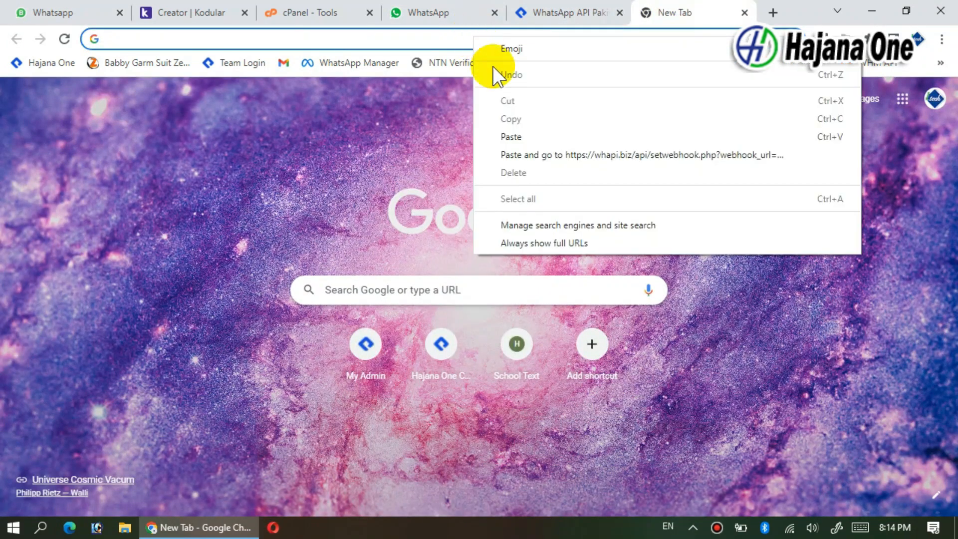
left_click(517, 138)
Step: Copy the Instance ID from the connected WhatsApp account's profile
left_click(41, 4)
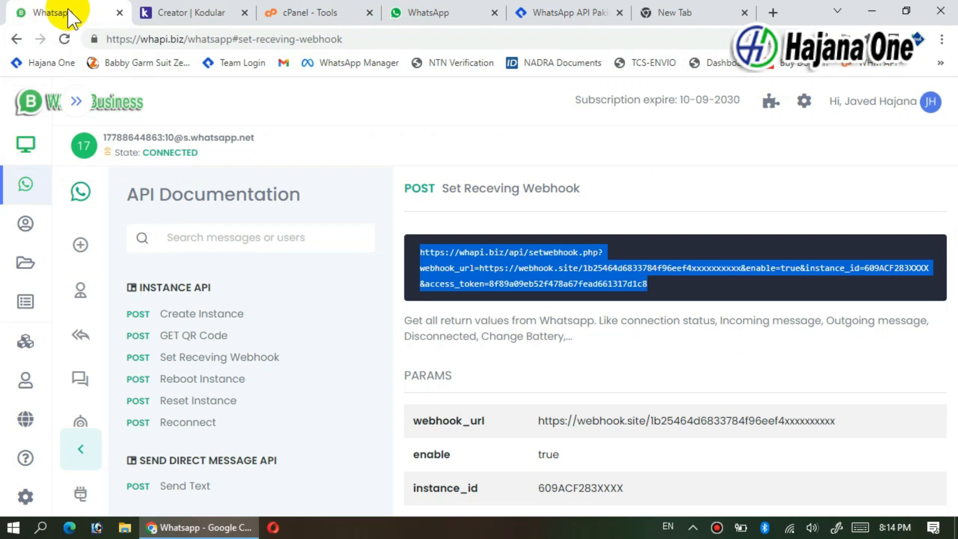
left_click(82, 292)
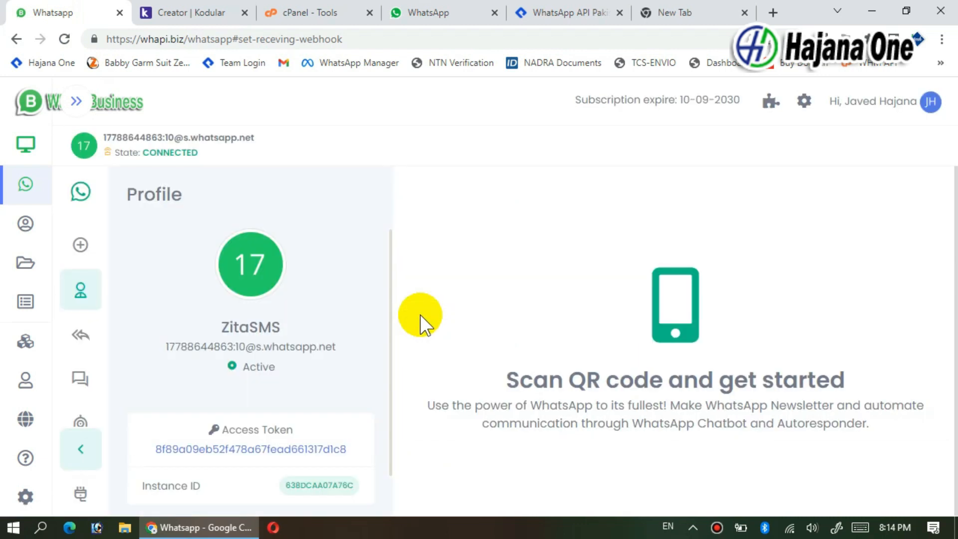
scroll(354, 349, "down", 1)
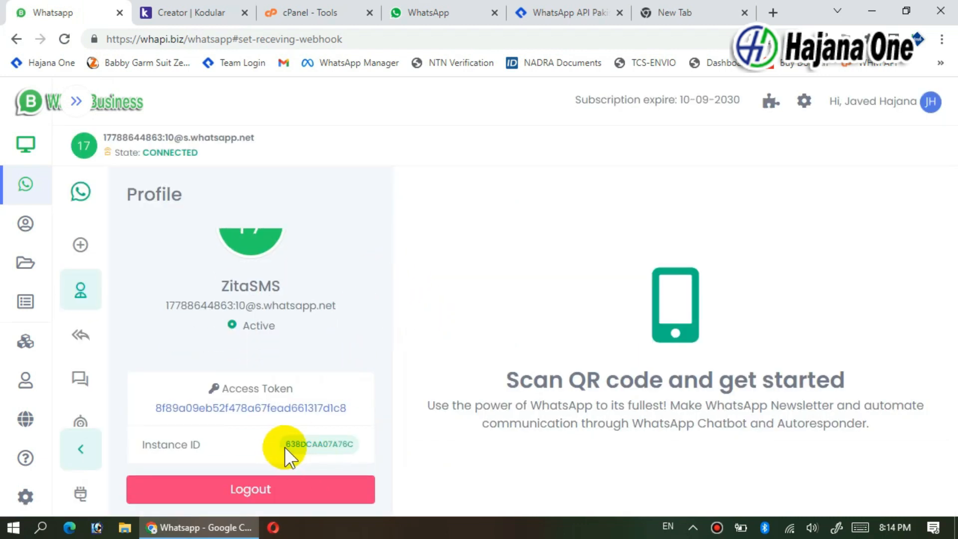
left_click_drag(284, 443, 352, 442)
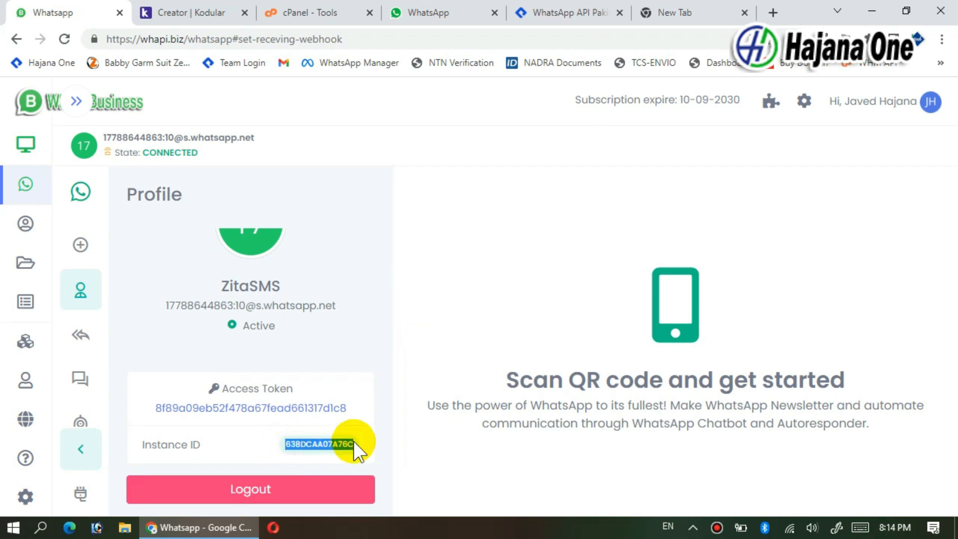
right_click(337, 443)
left_click(369, 299)
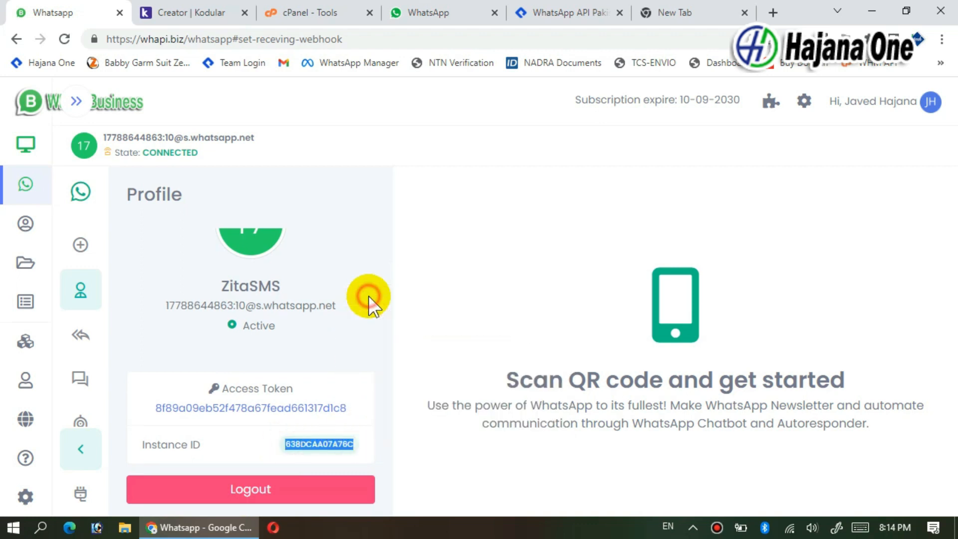
Step: Replace the placeholder instance_id value in the pasted webhook request URL with the copied Instance ID
left_click(663, 23)
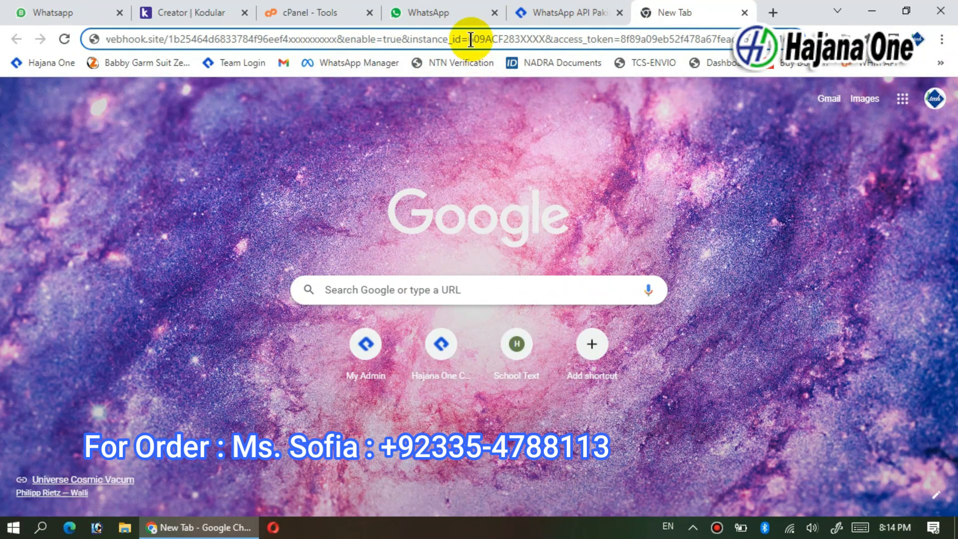
left_click_drag(469, 40, 547, 45)
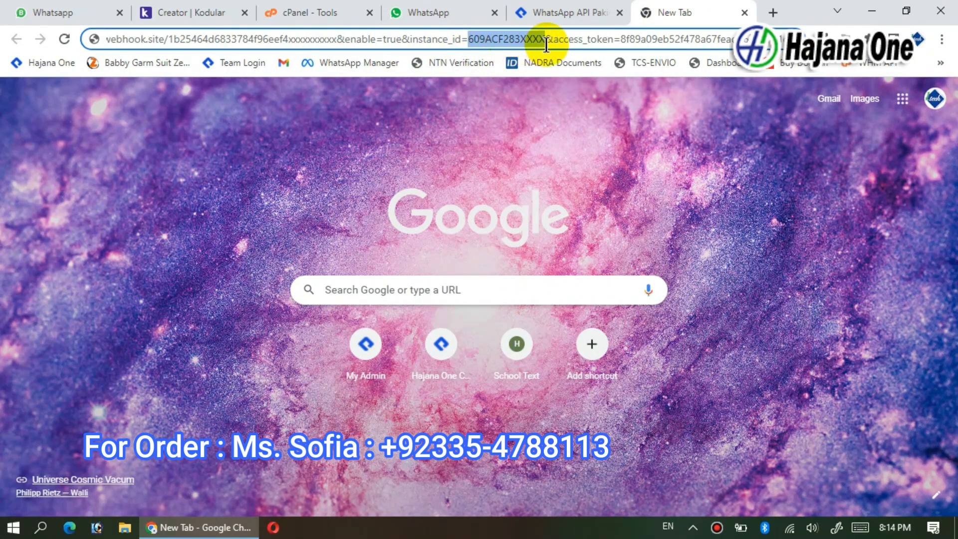
right_click(522, 40)
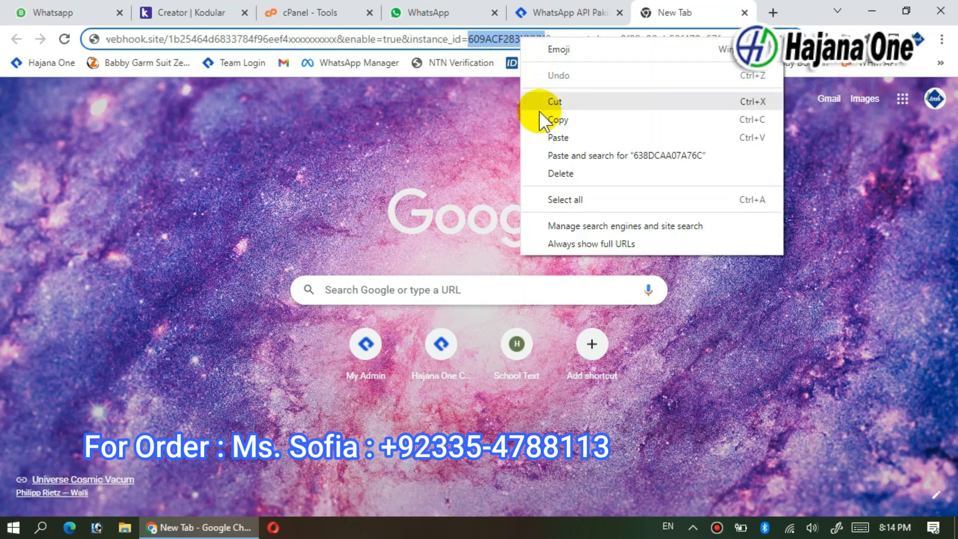
left_click(552, 138)
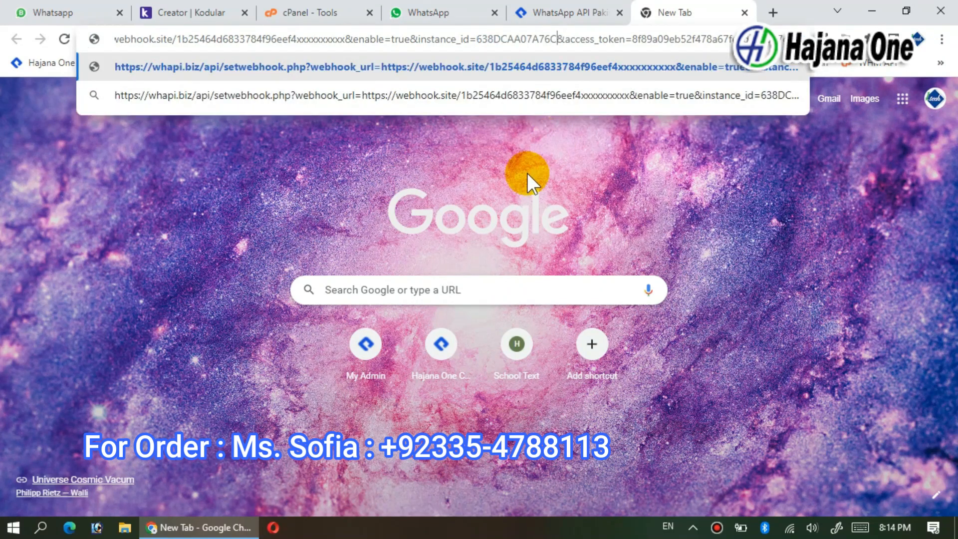
Step: Switch to the cPanel tools page and open its File Manager
left_click(299, 11)
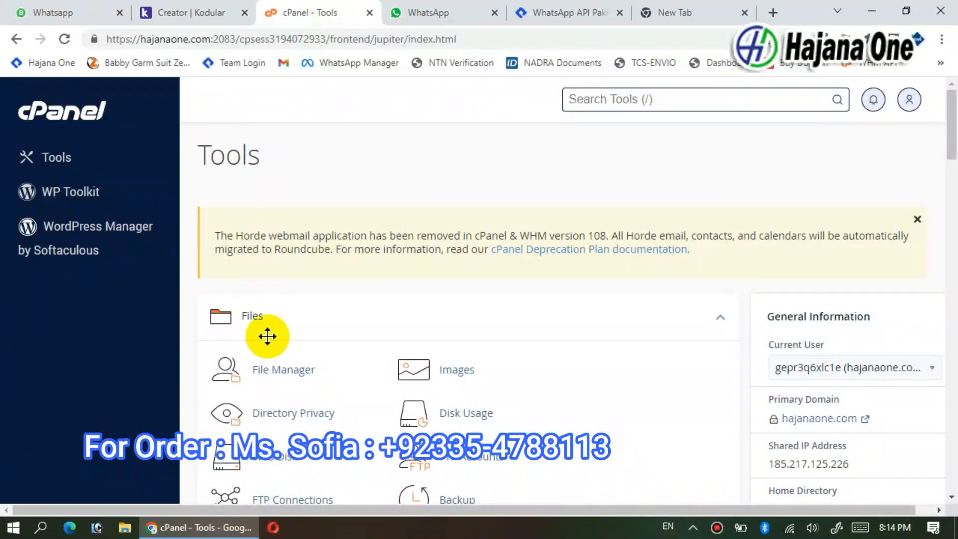
left_click(283, 375)
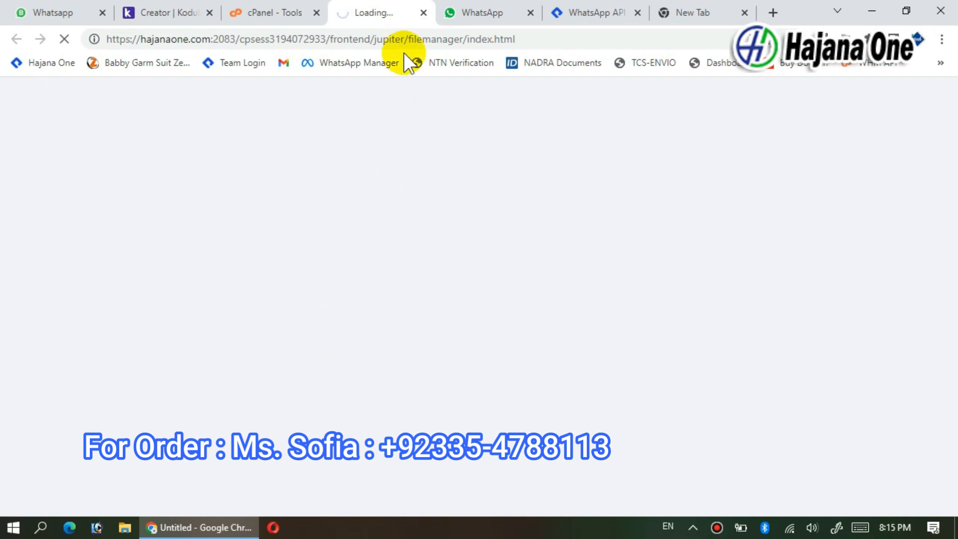
left_click(259, 13)
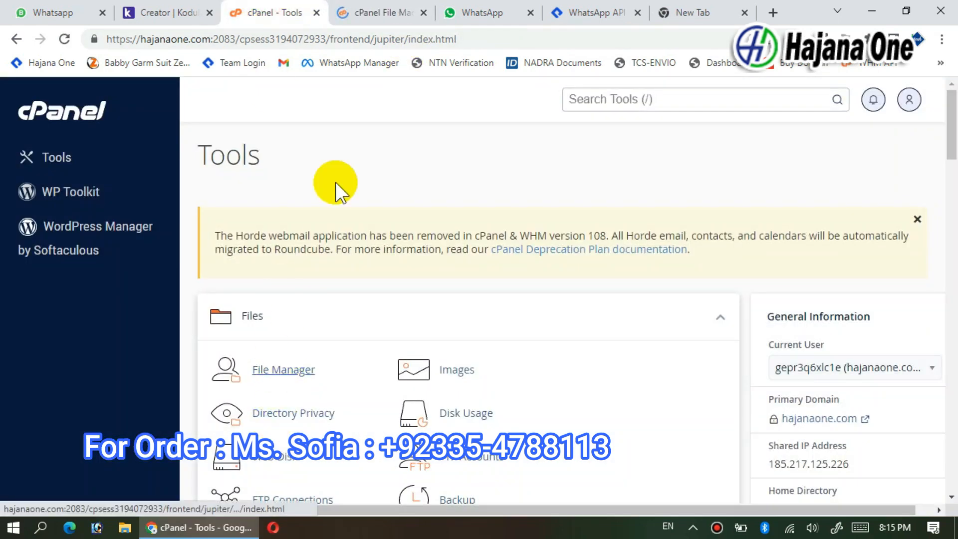
left_click(370, 11)
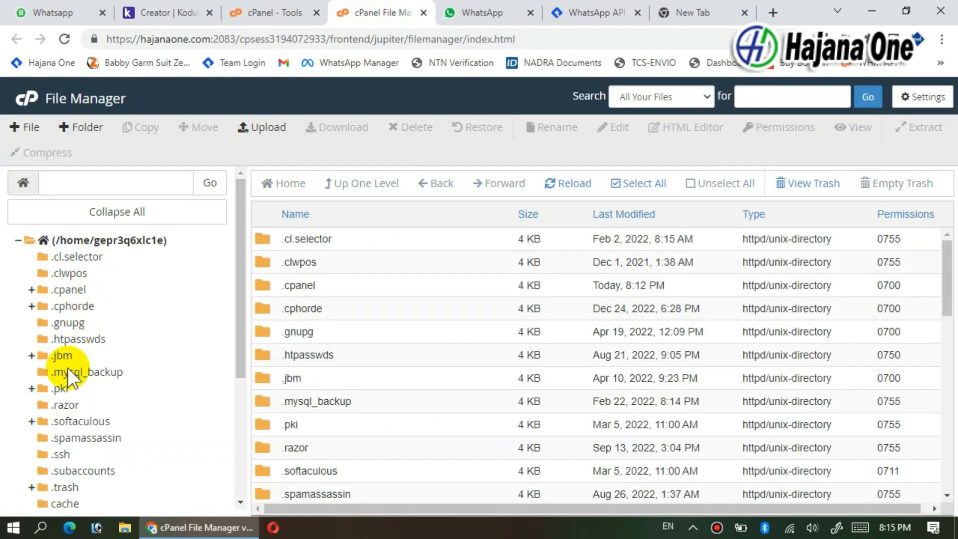
Step: Open the whapi folder inside public_html
scroll(68, 367, "down", 4)
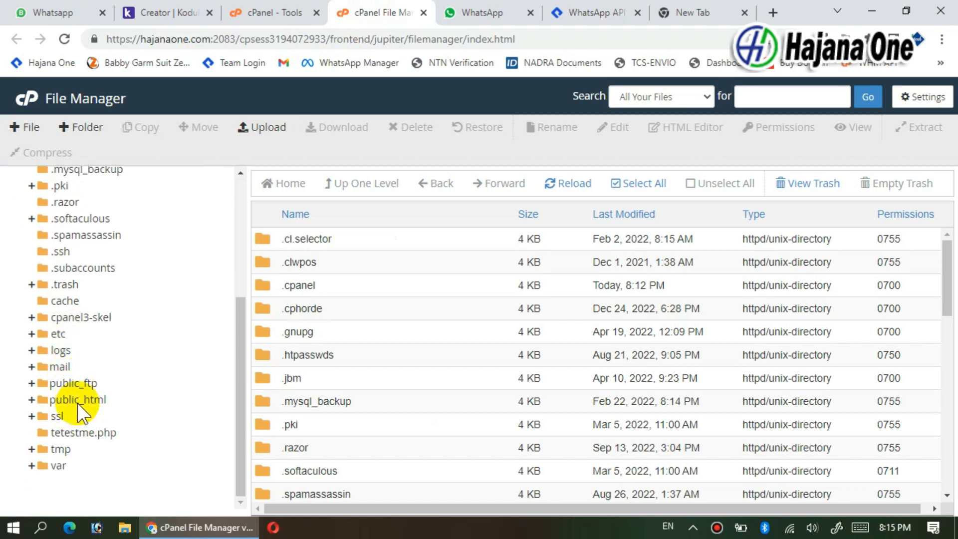
left_click(77, 399)
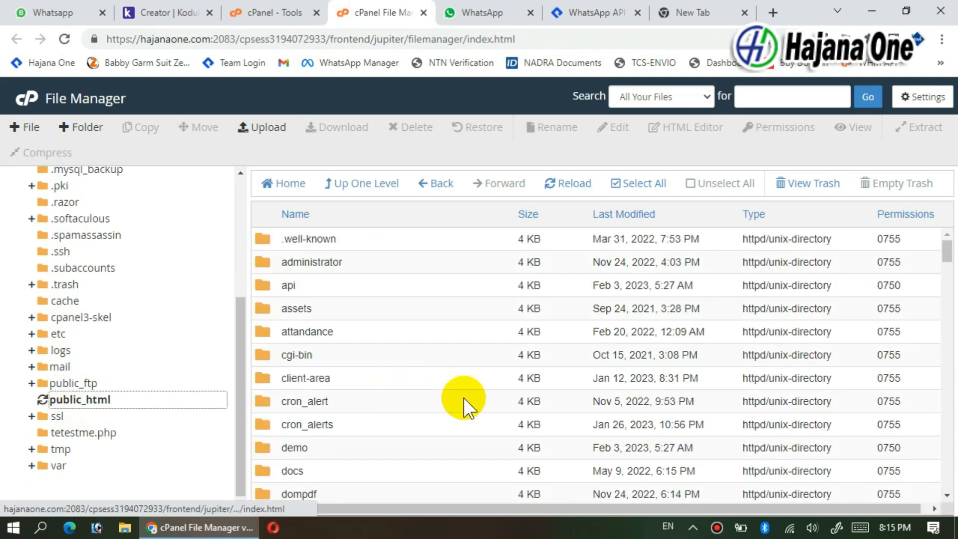
scroll(330, 358, "down", 6)
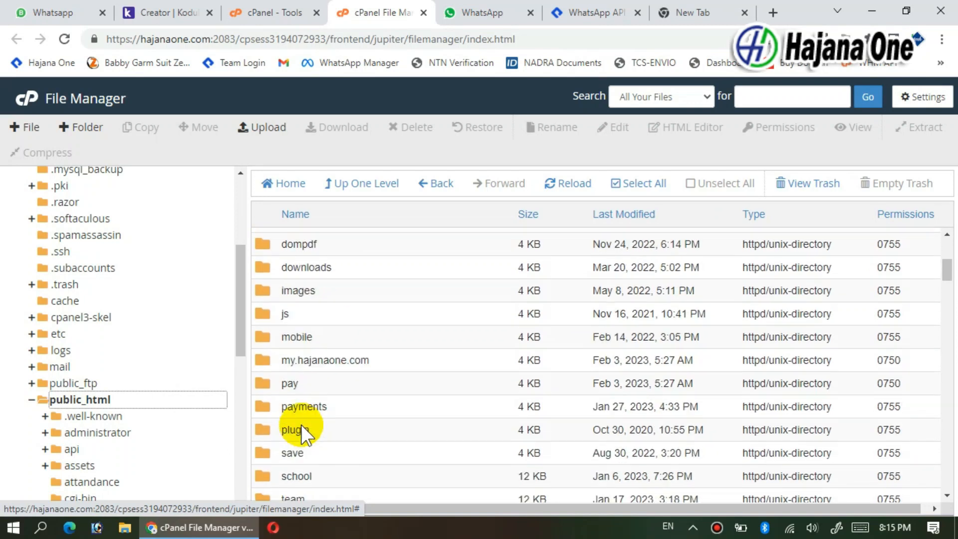
scroll(282, 428, "down", 2)
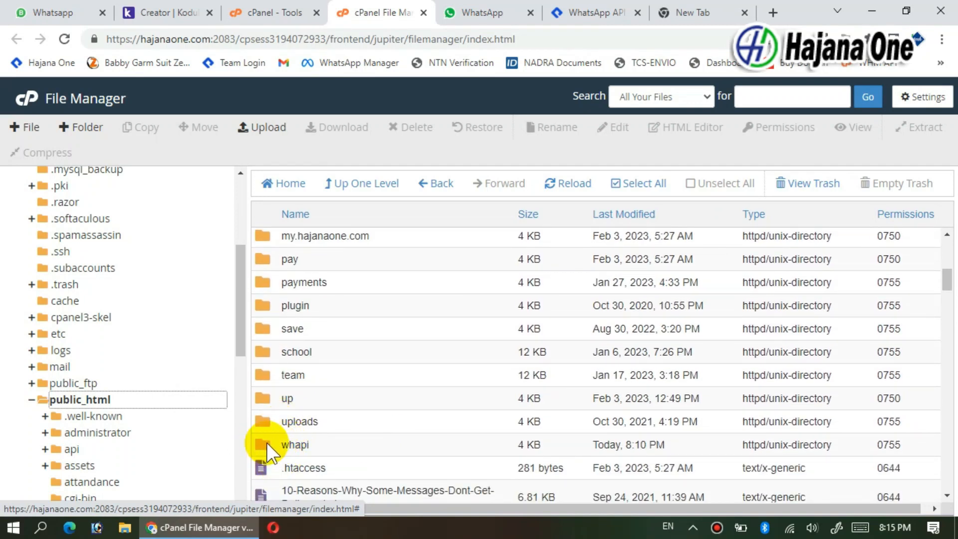
double_click(267, 442)
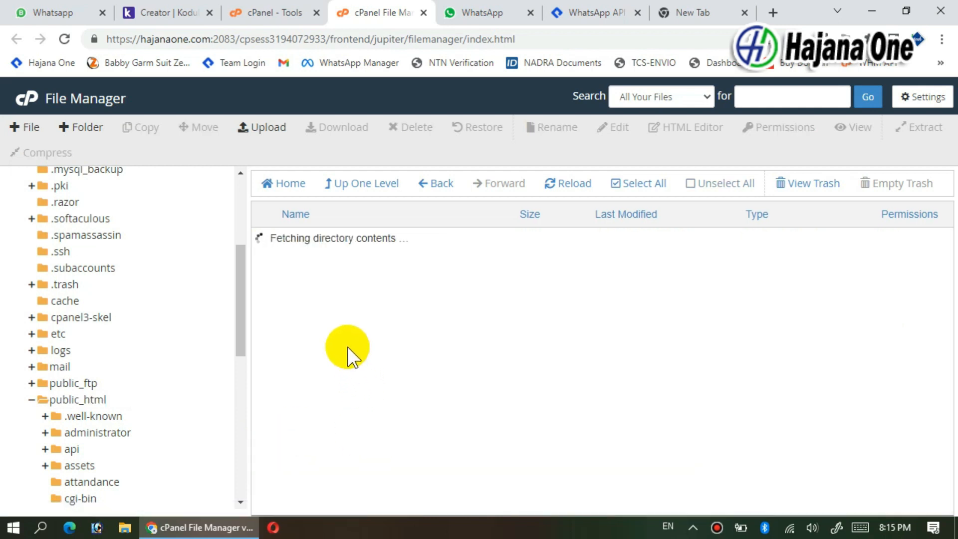
Step: Permanently delete newfile.txt from the whapi folder, skipping the trash
left_click(260, 239)
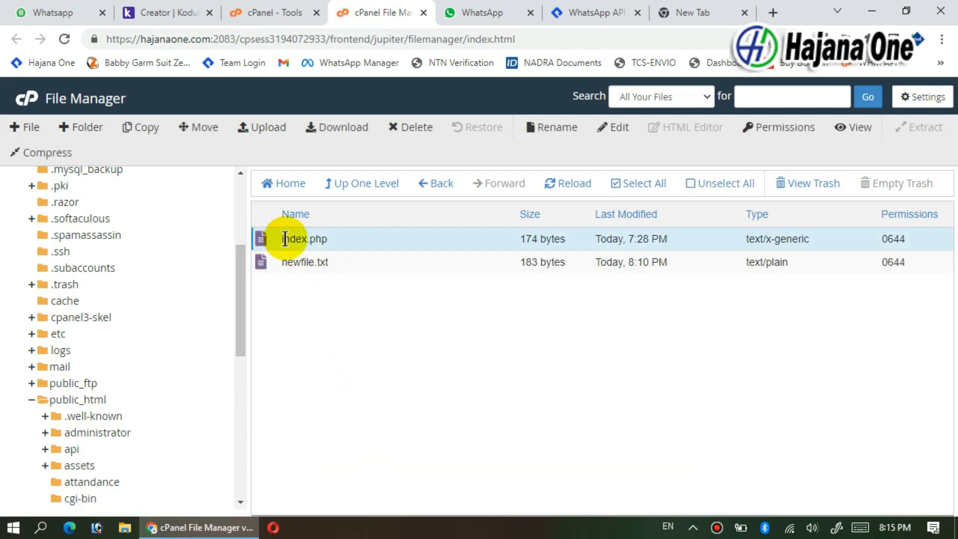
left_click(263, 264)
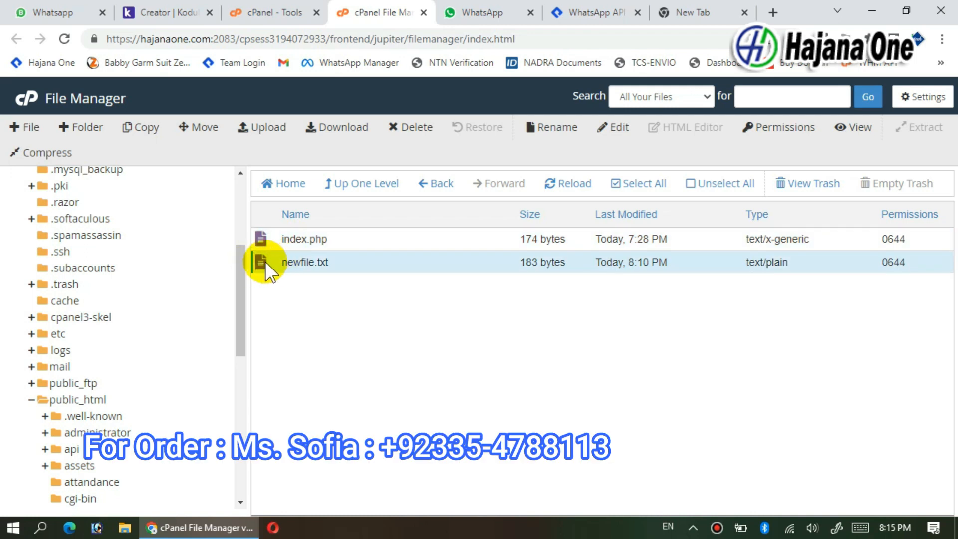
left_click(414, 126)
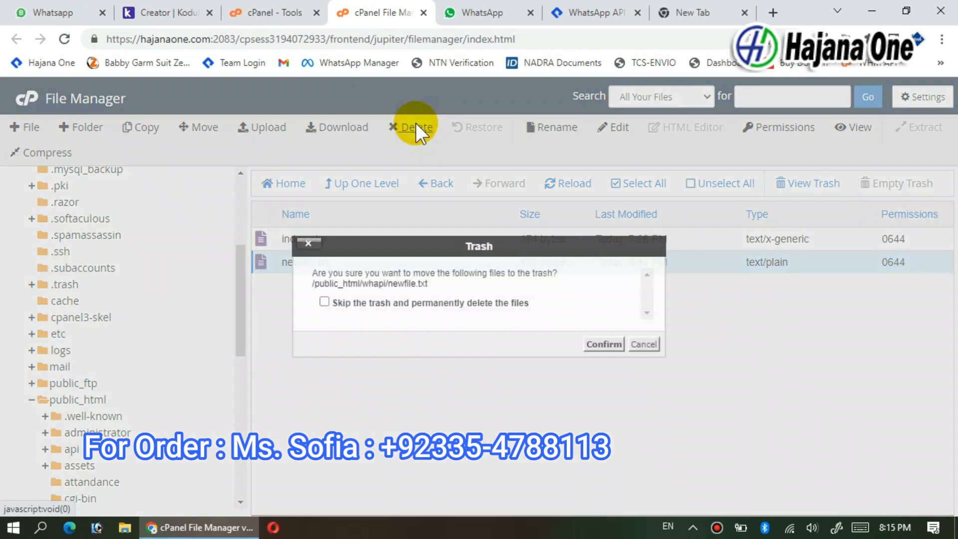
left_click(408, 304)
left_click(600, 345)
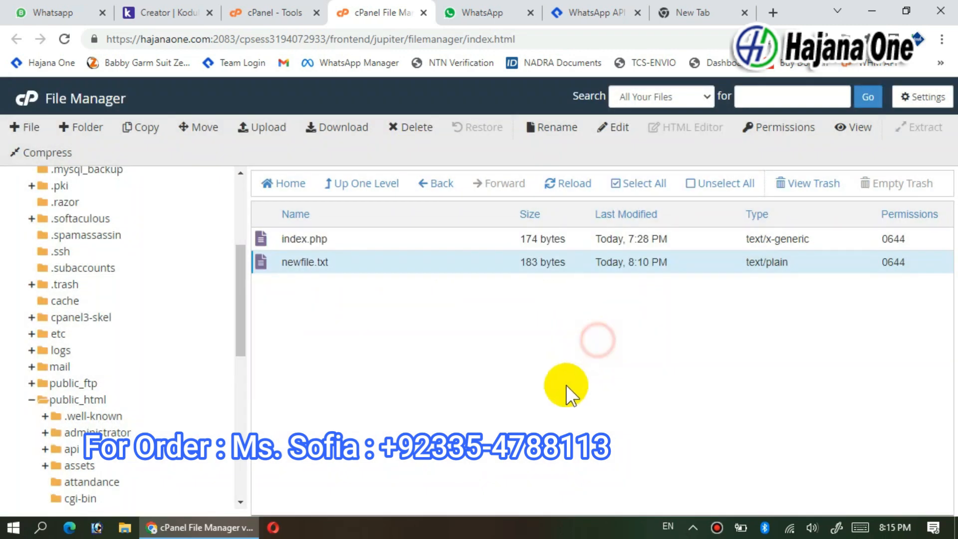
Step: Open index.php in the code editor and examine its file_get_contents call, the newfile.txt output name and the $postdata variable
right_click(263, 245)
left_click(301, 299)
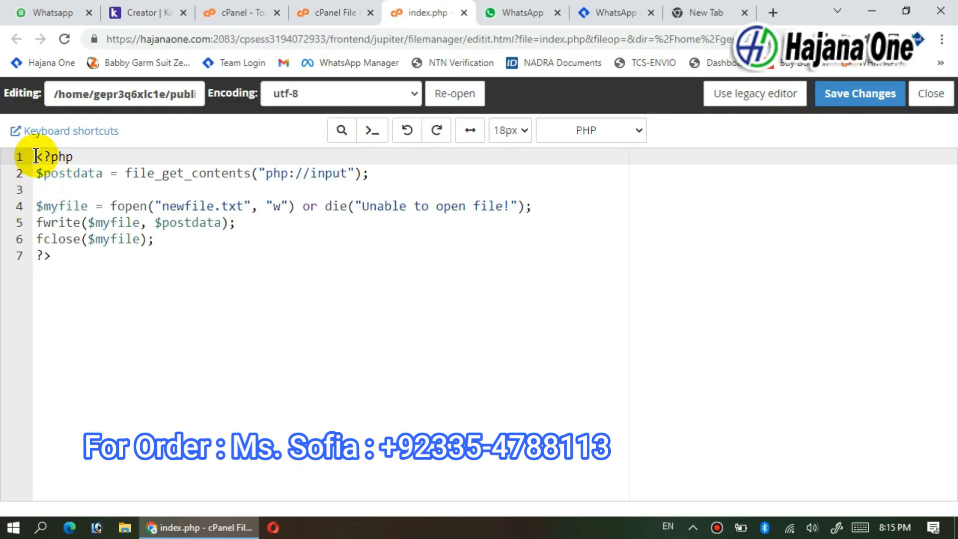
left_click_drag(127, 172, 369, 172)
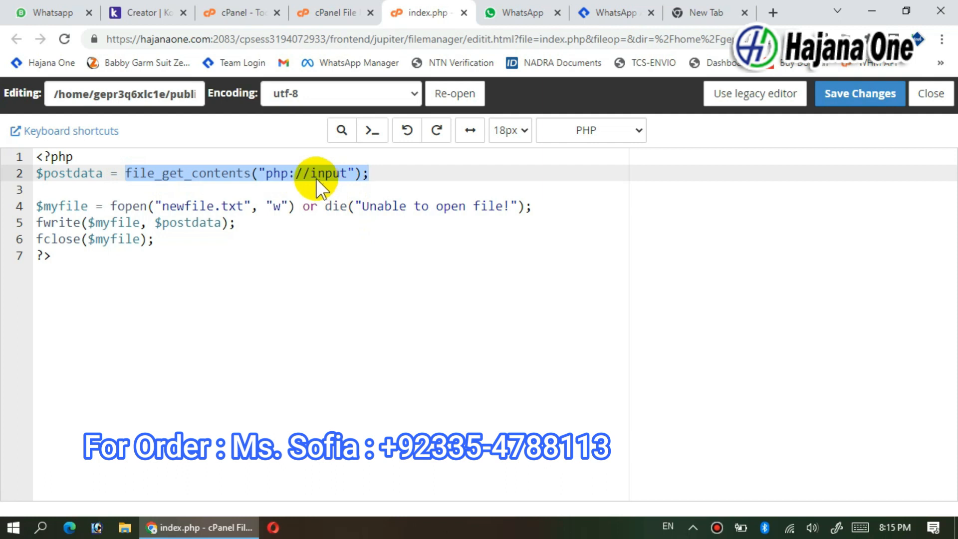
left_click_drag(102, 175, 244, 209)
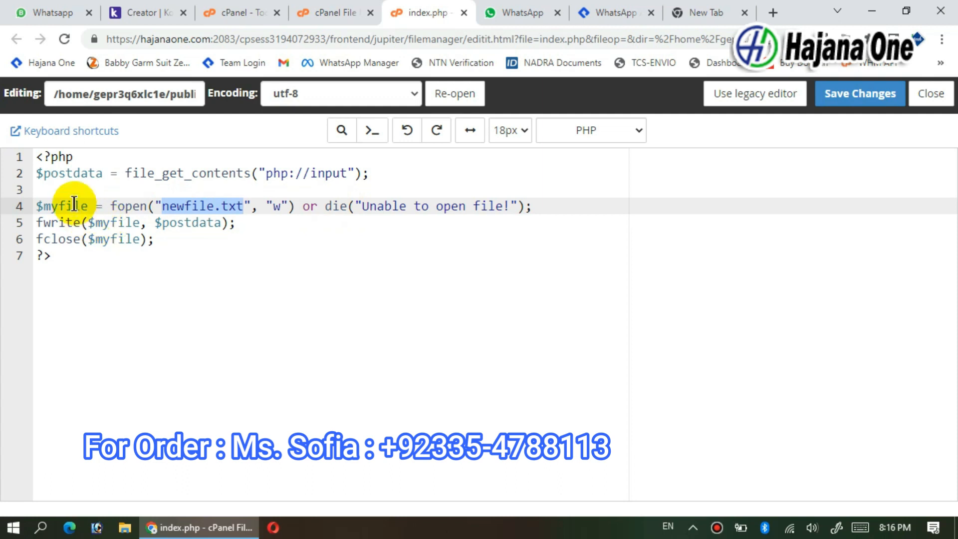
double_click(74, 175)
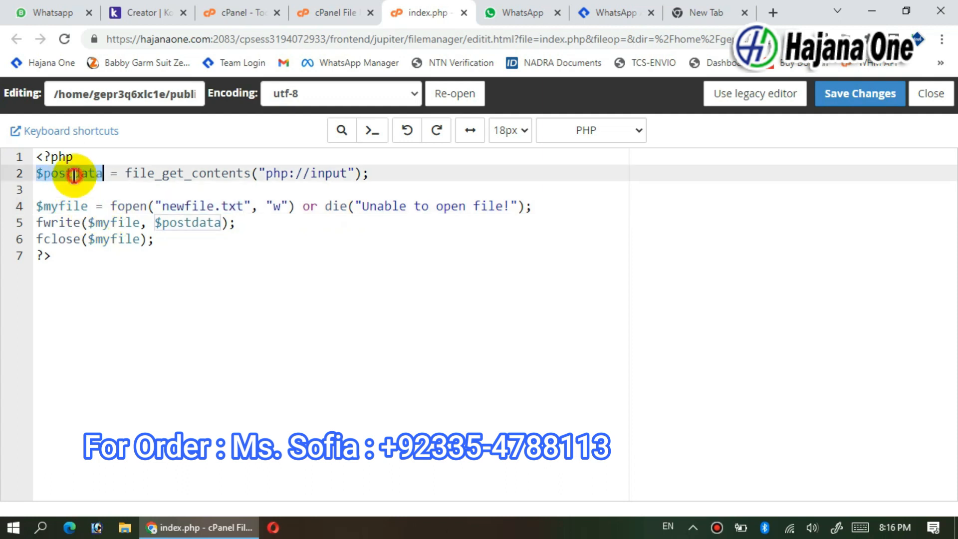
Step: Save index.php in the code editor and return to the whapi folder listing in the File Manager
left_click(173, 206)
left_click(180, 233)
left_click(873, 98)
left_click(333, 12)
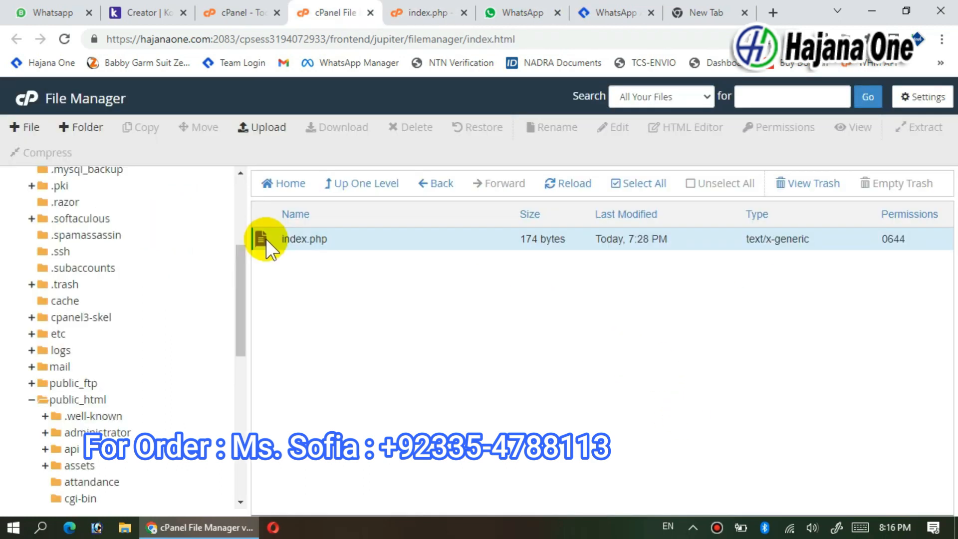
left_click(616, 13)
left_click(215, 40)
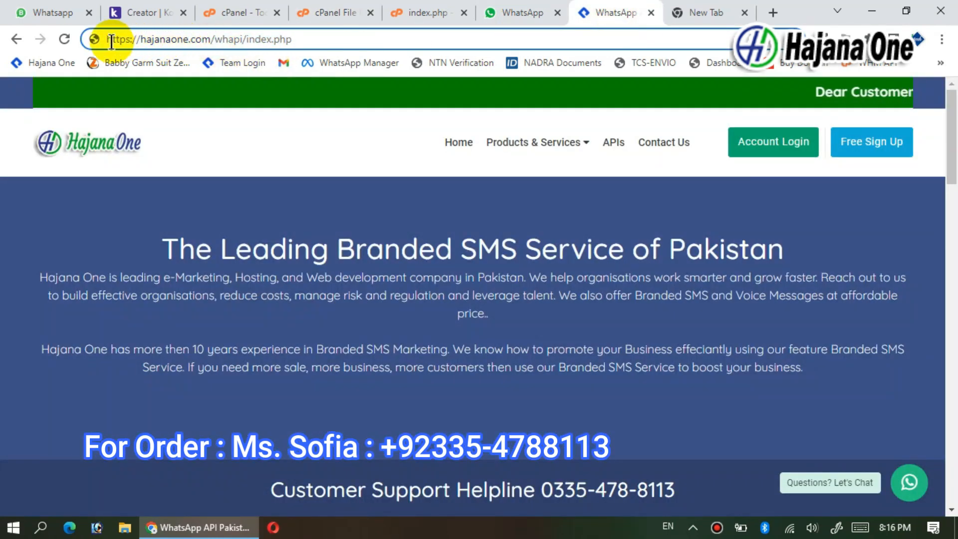
left_click_drag(313, 39, 94, 39)
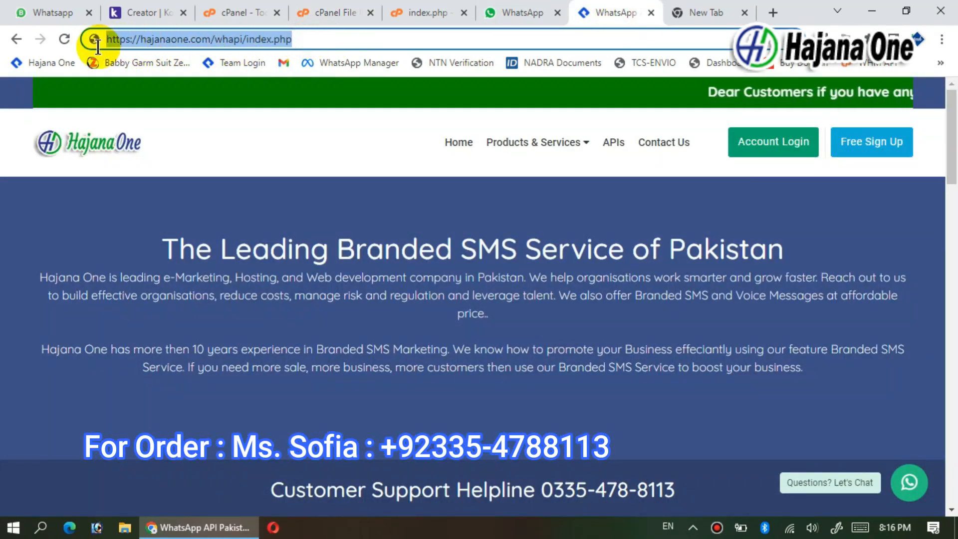
right_click(177, 40)
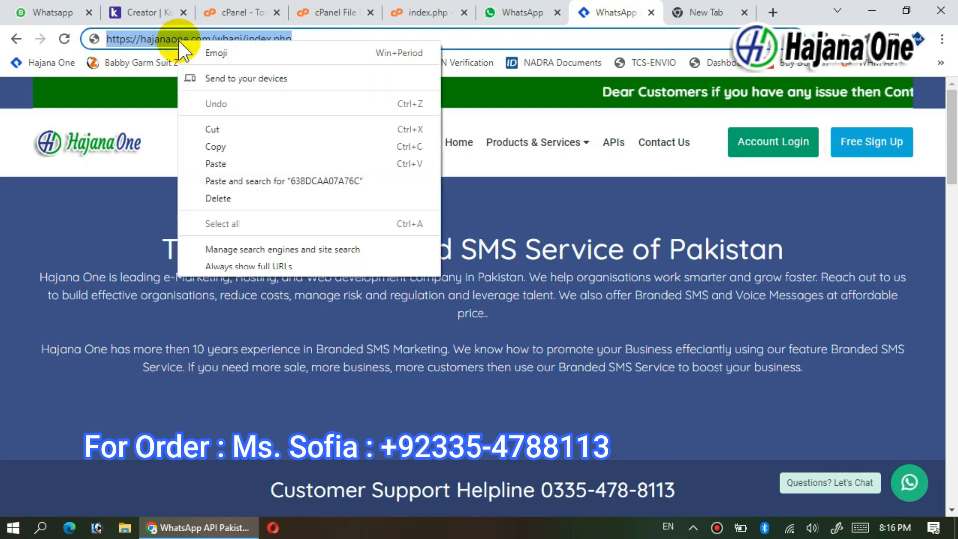
left_click(214, 144)
left_click(690, 15)
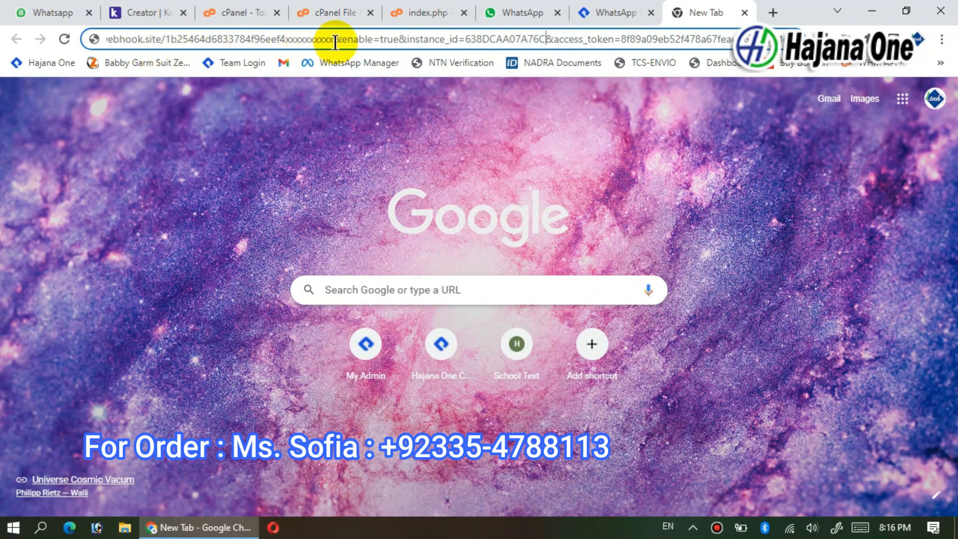
left_click_drag(165, 39, 214, 42)
left_click(352, 39)
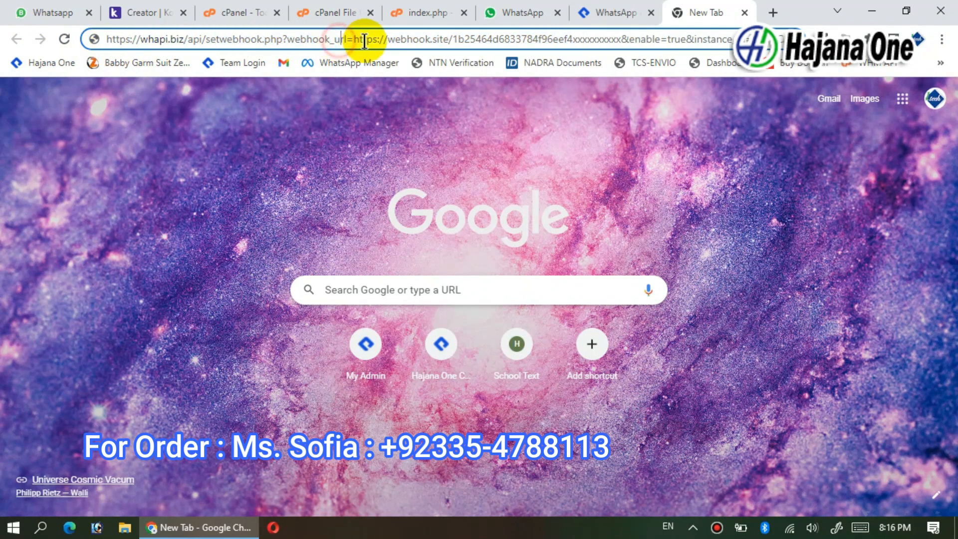
left_click_drag(353, 39, 626, 39)
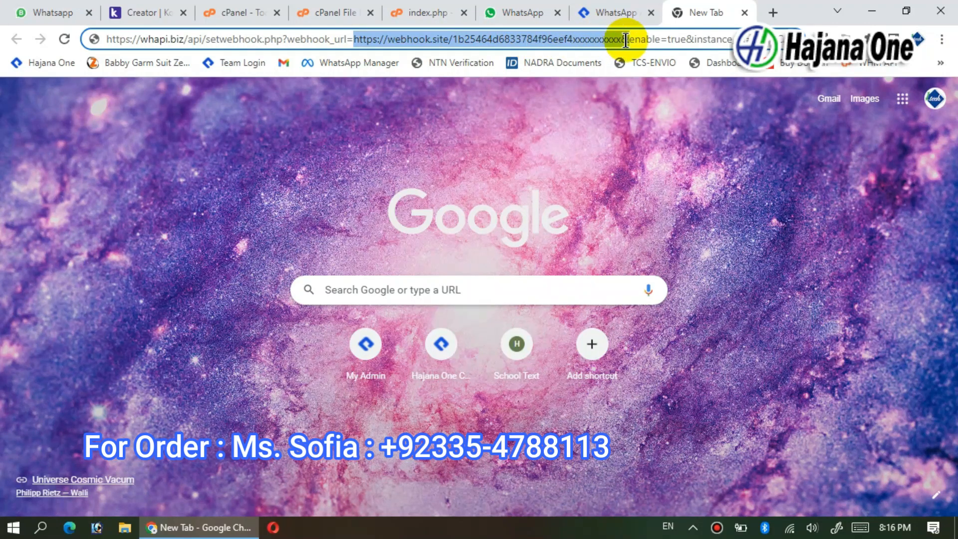
right_click(594, 39)
left_click(632, 136)
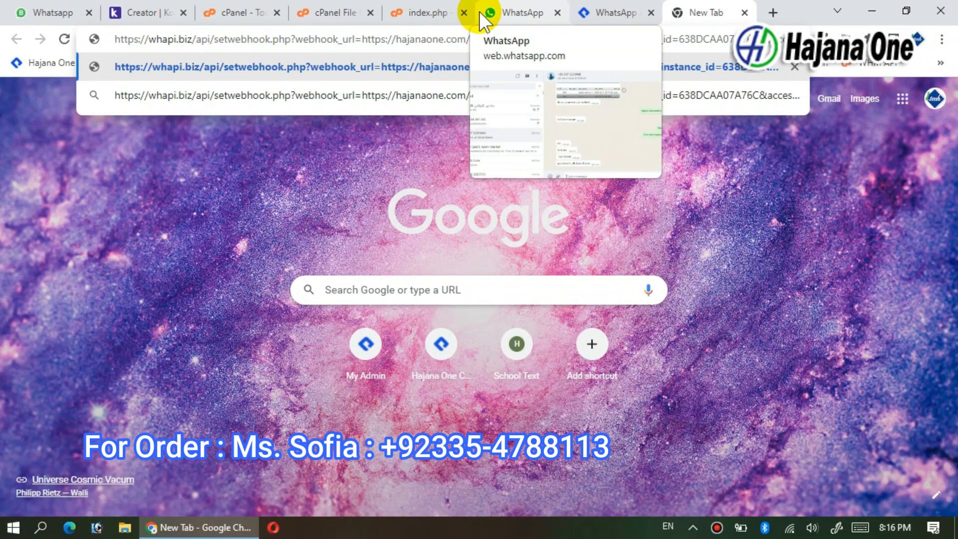
key("Return")
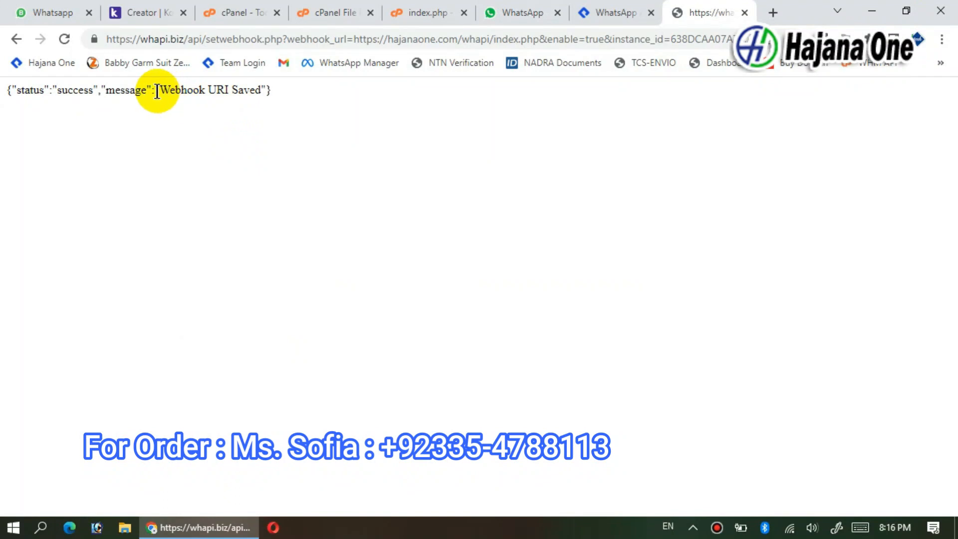
left_click_drag(160, 91, 263, 90)
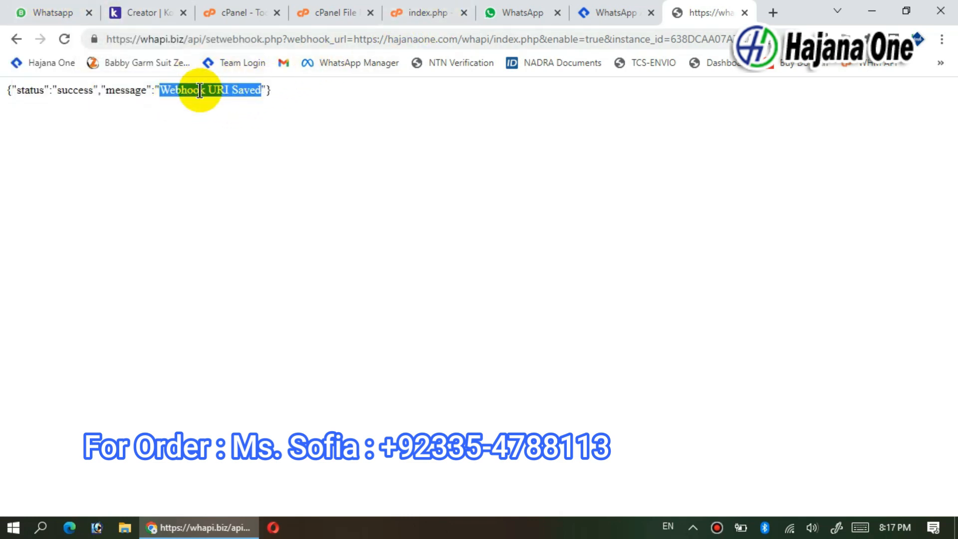
Step: Review the $postdata line and the newfile.txt output name in index.php, and check the whapi folder listing
left_click(434, 11)
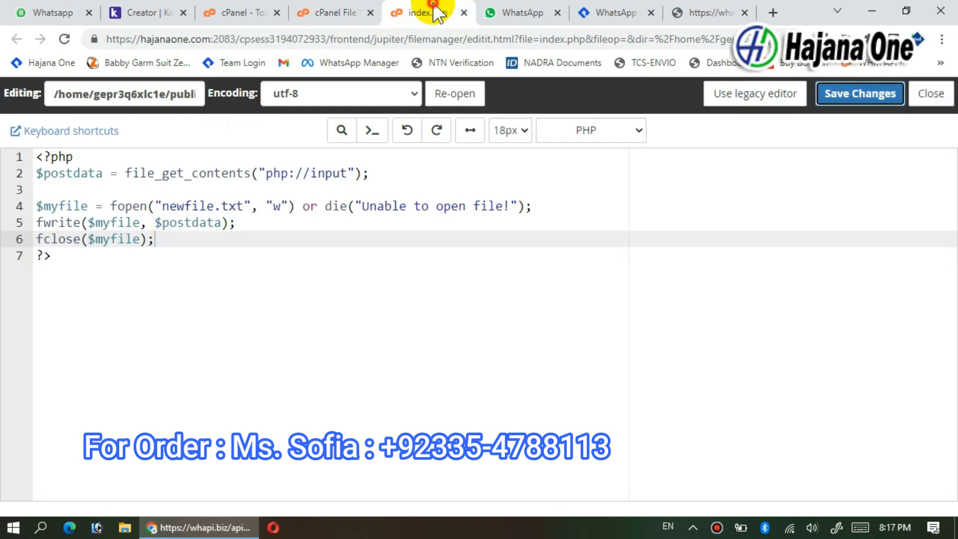
left_click_drag(37, 173, 338, 175)
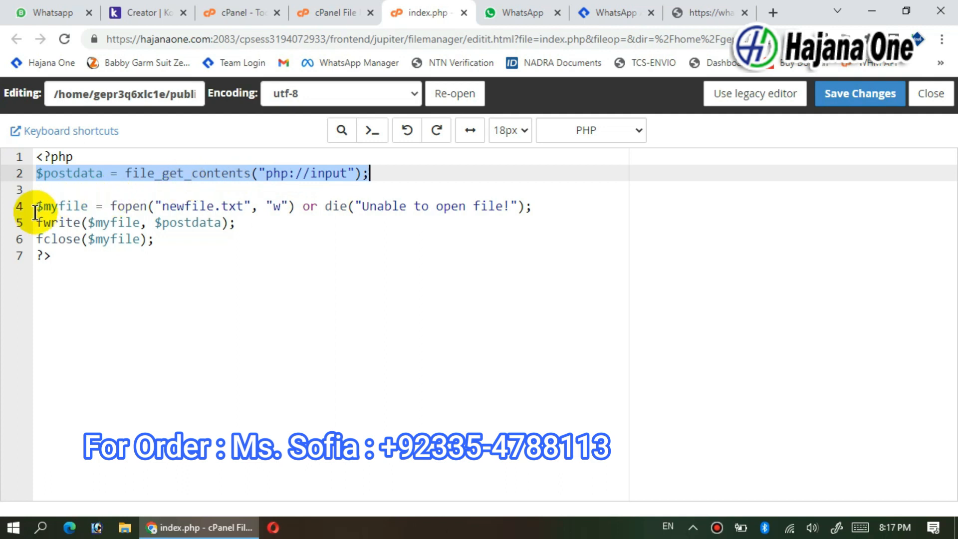
left_click_drag(163, 207, 244, 206)
left_click(321, 14)
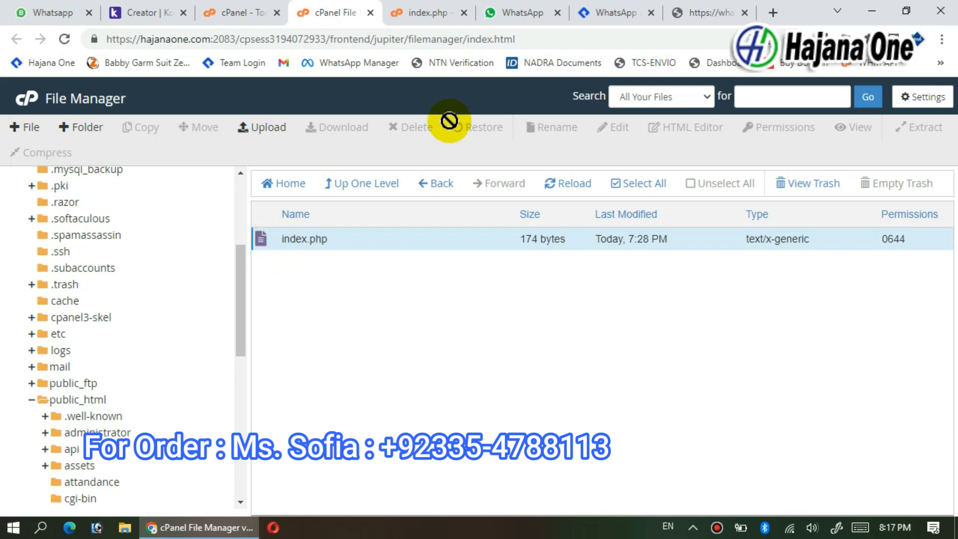
Step: Send the message "testing webhook" to the ZitaSMS Core chat in WhatsApp Web
left_click(522, 9)
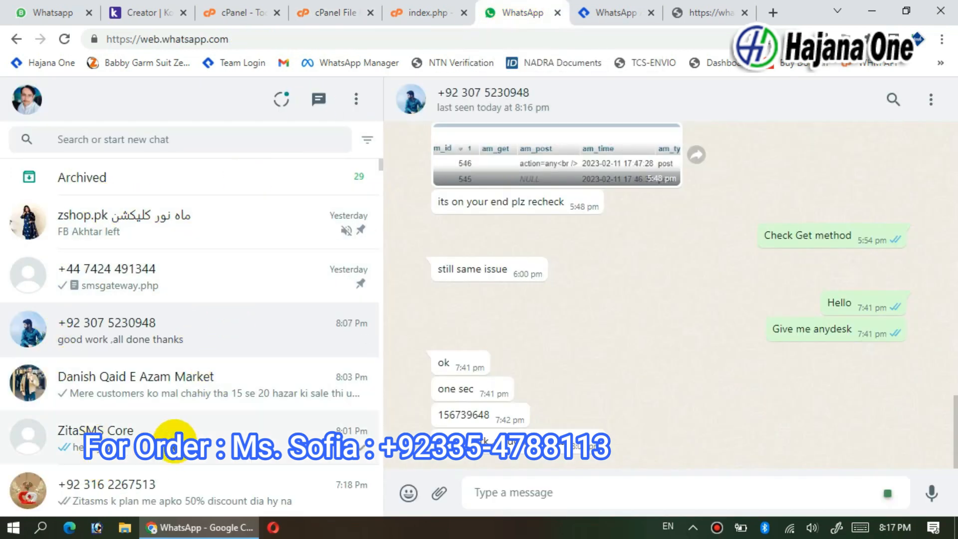
left_click(171, 432)
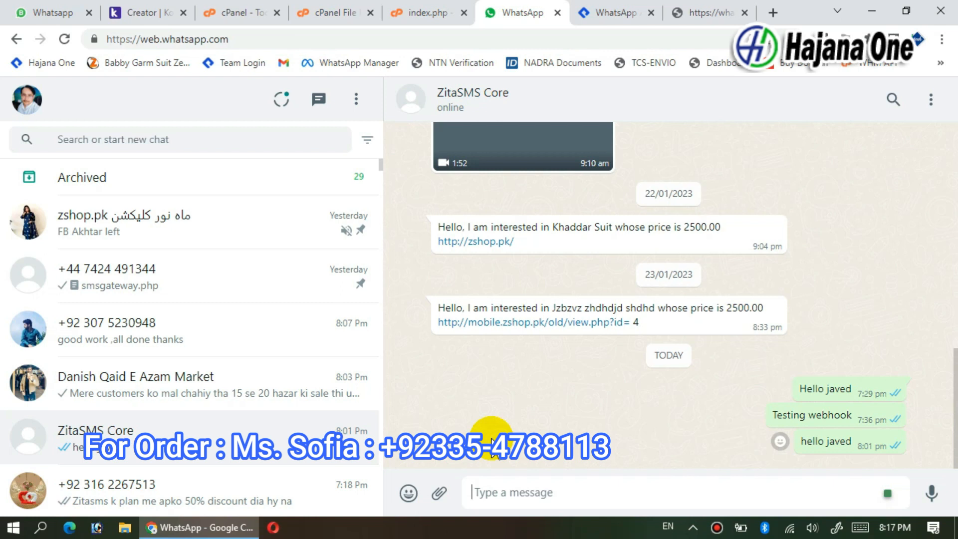
type("sting webhook")
key("Return")
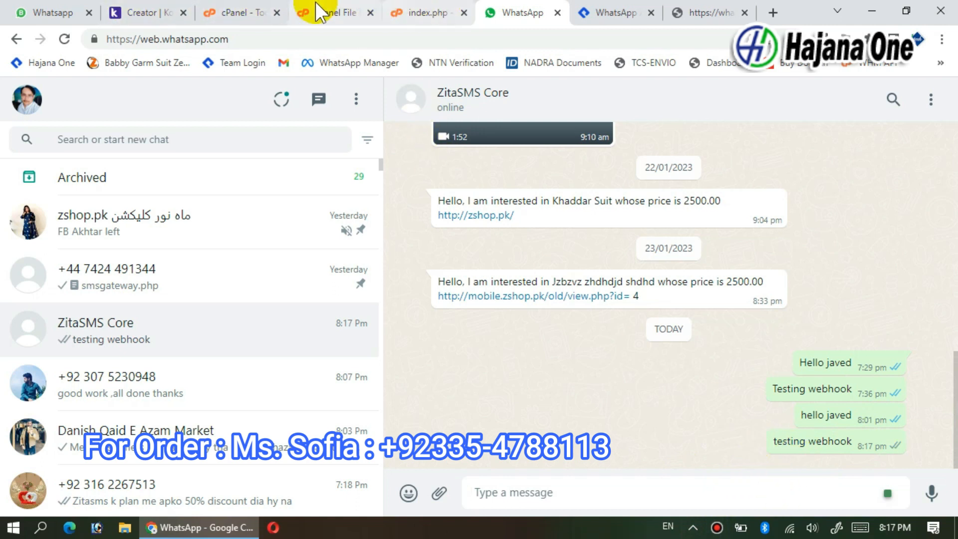
Step: Refresh the whapi folder listing in the cPanel File Manager and open newfile.txt in the code editor
left_click(332, 11)
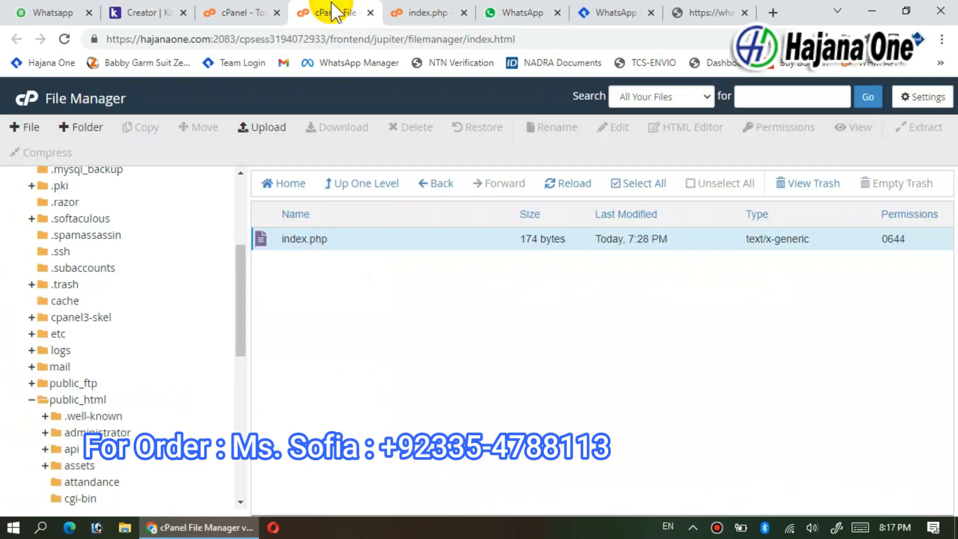
left_click(566, 189)
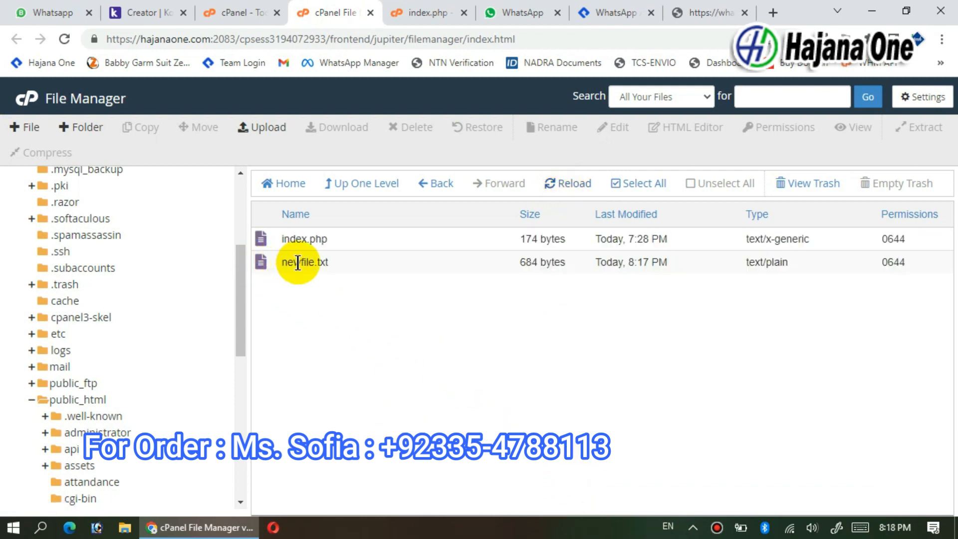
right_click(262, 262)
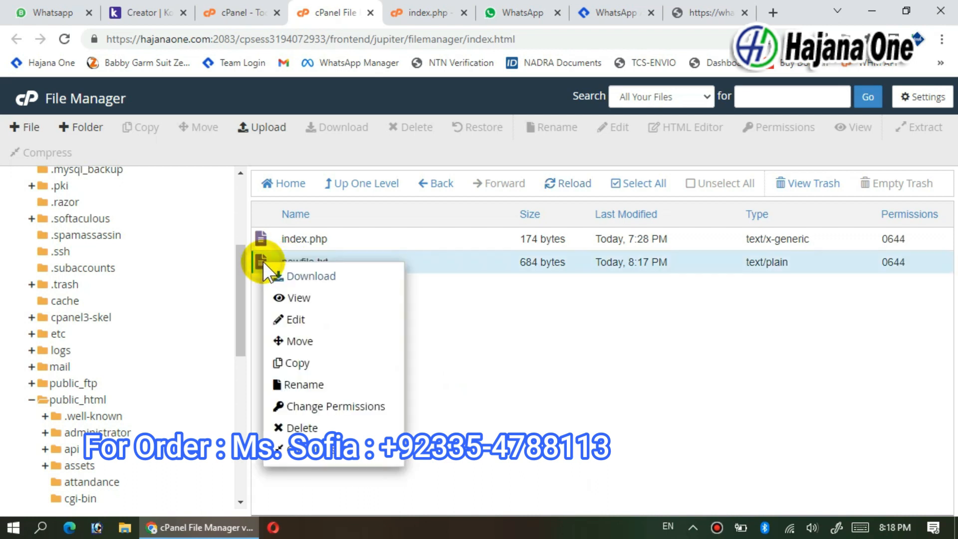
left_click(295, 322)
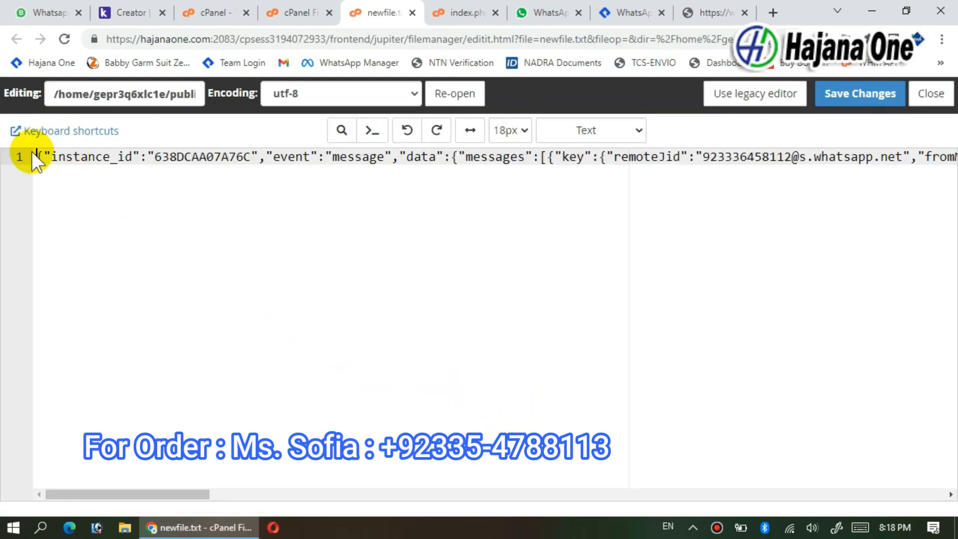
Step: Select the whole line of received JSON data in newfile.txt
left_click_drag(37, 156, 953, 158)
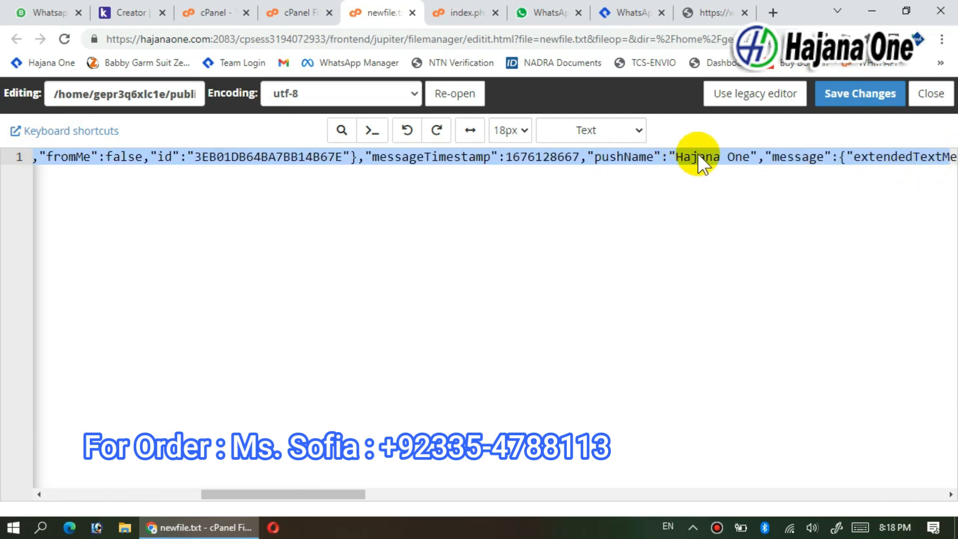
left_click(698, 156)
left_click_drag(656, 166, 952, 165)
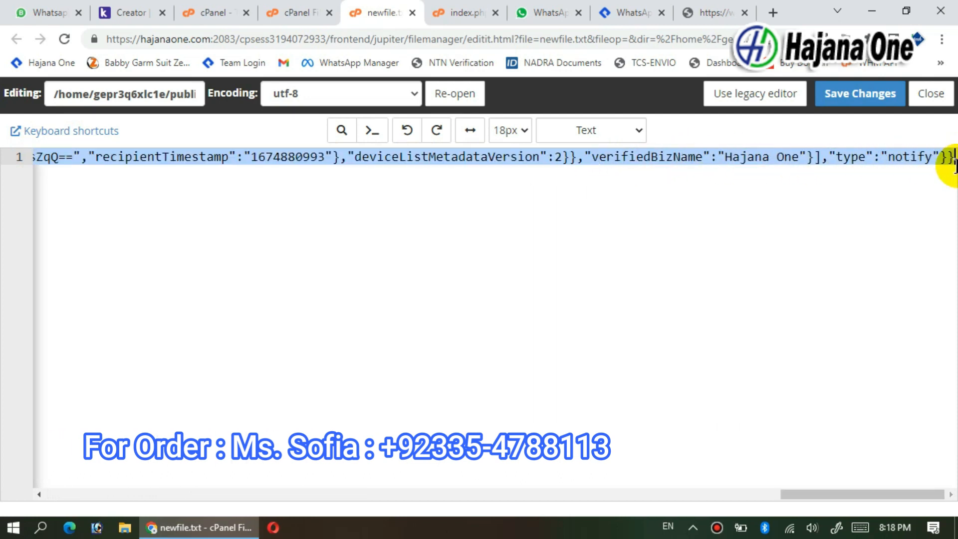
left_click(592, 158)
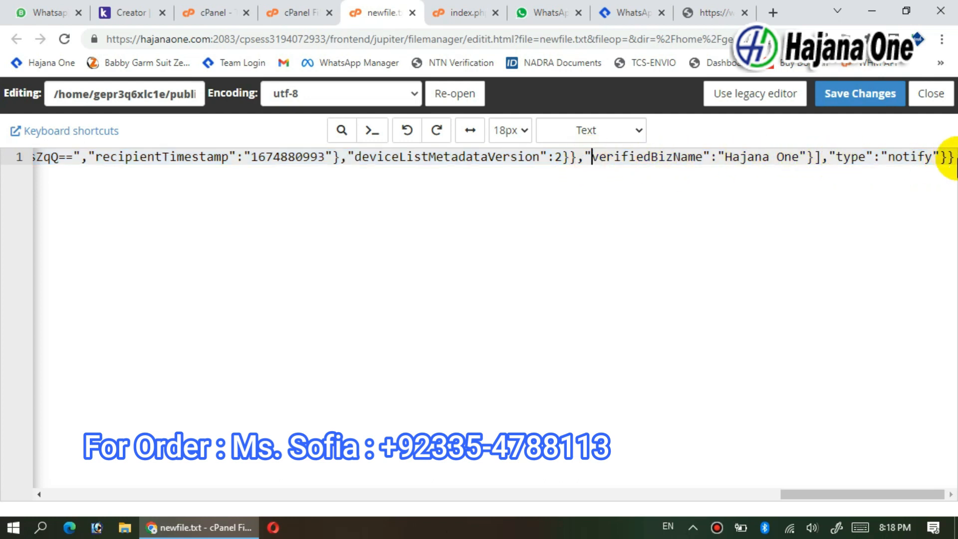
left_click_drag(952, 159, 28, 159)
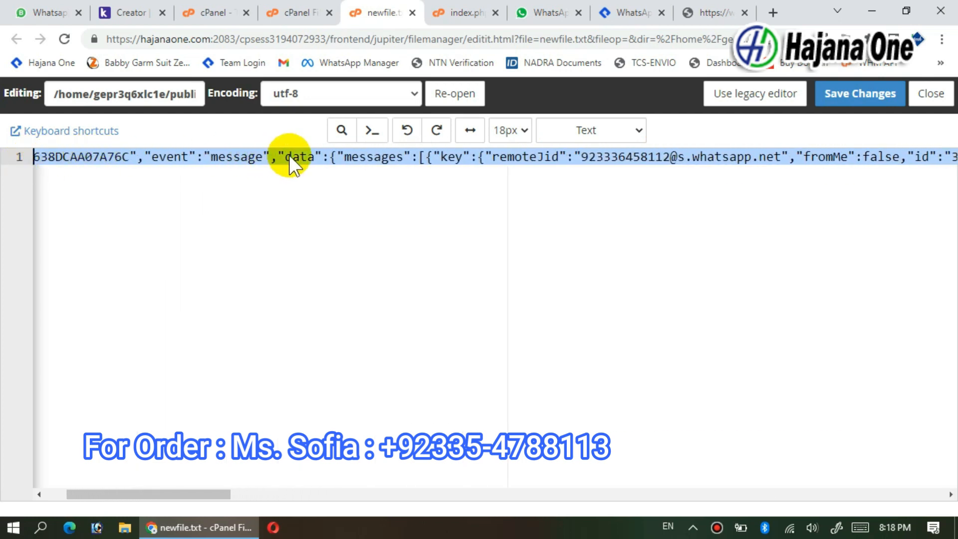